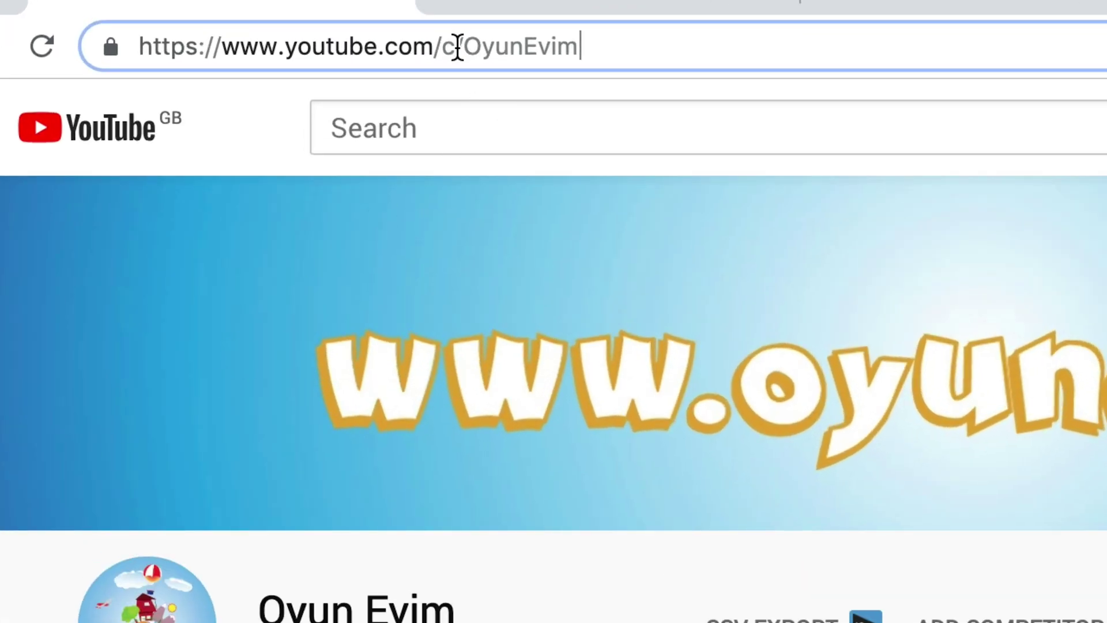
pyautogui.moveTo(465, 46); pyautogui.dragTo(658, 45)
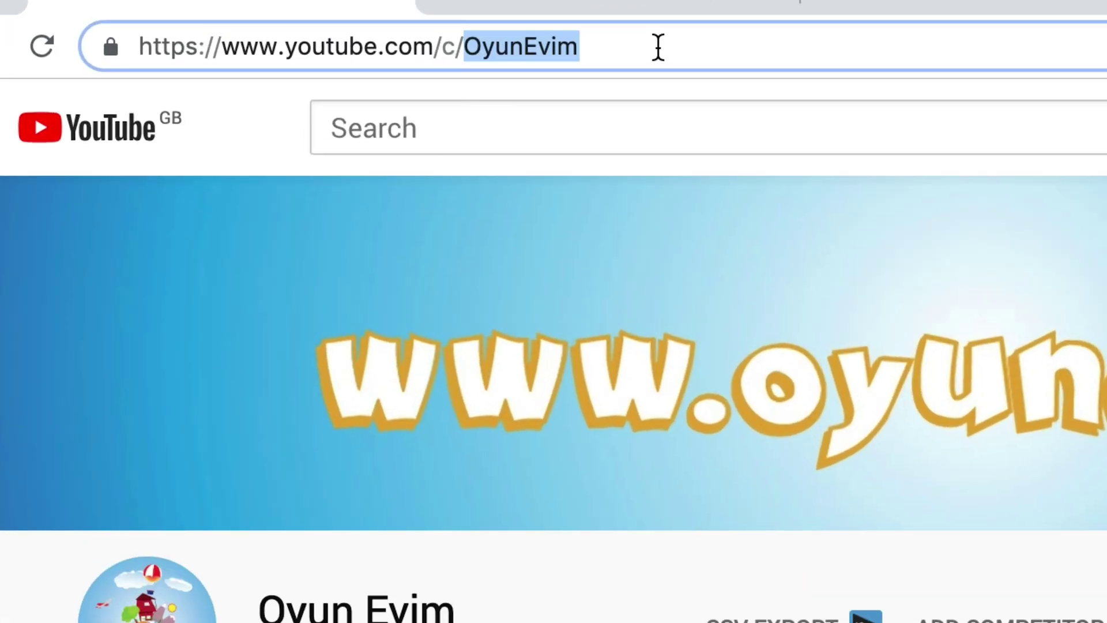
pyautogui.click(617, 47)
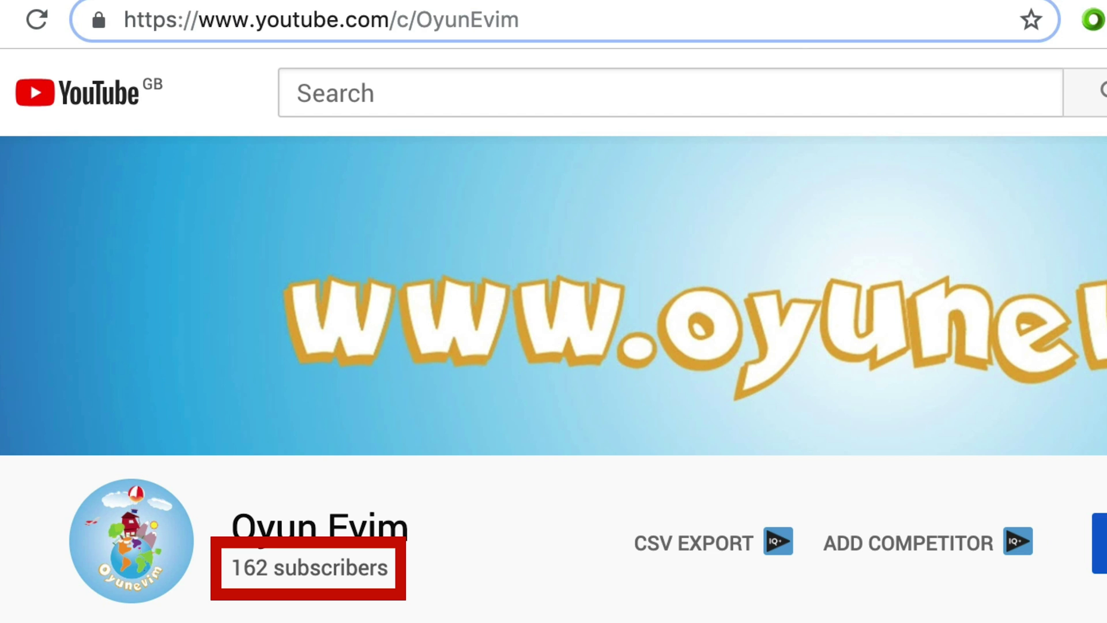
pyautogui.moveTo(526, 20); pyautogui.dragTo(563, 17)
pyautogui.moveTo(329, 527); pyautogui.dragTo(413, 537)
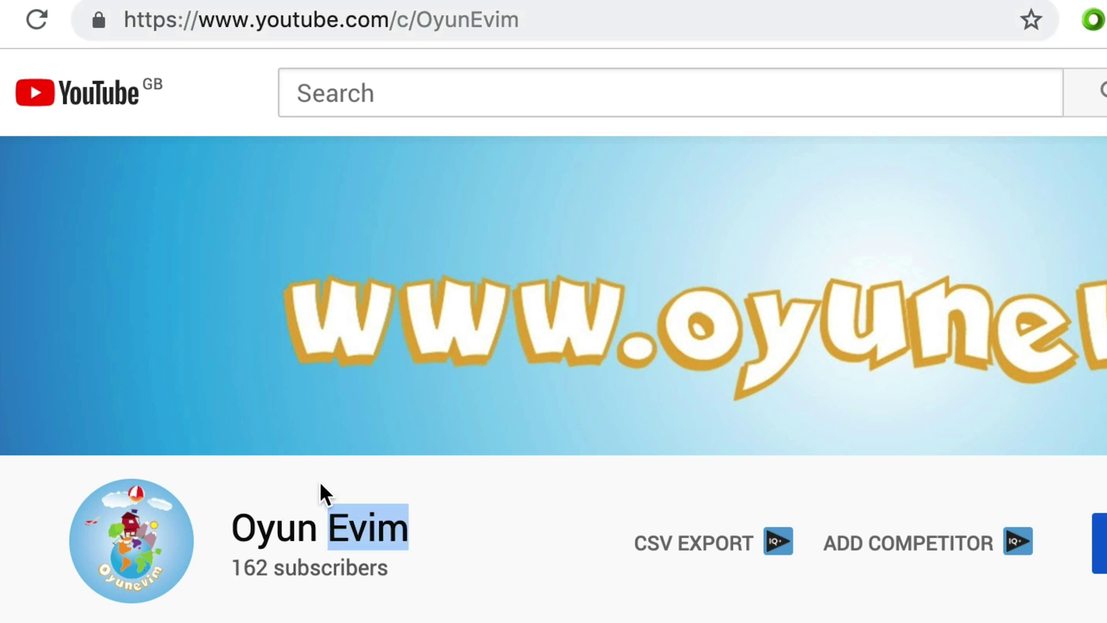
pyautogui.moveTo(472, 19); pyautogui.dragTo(598, 24)
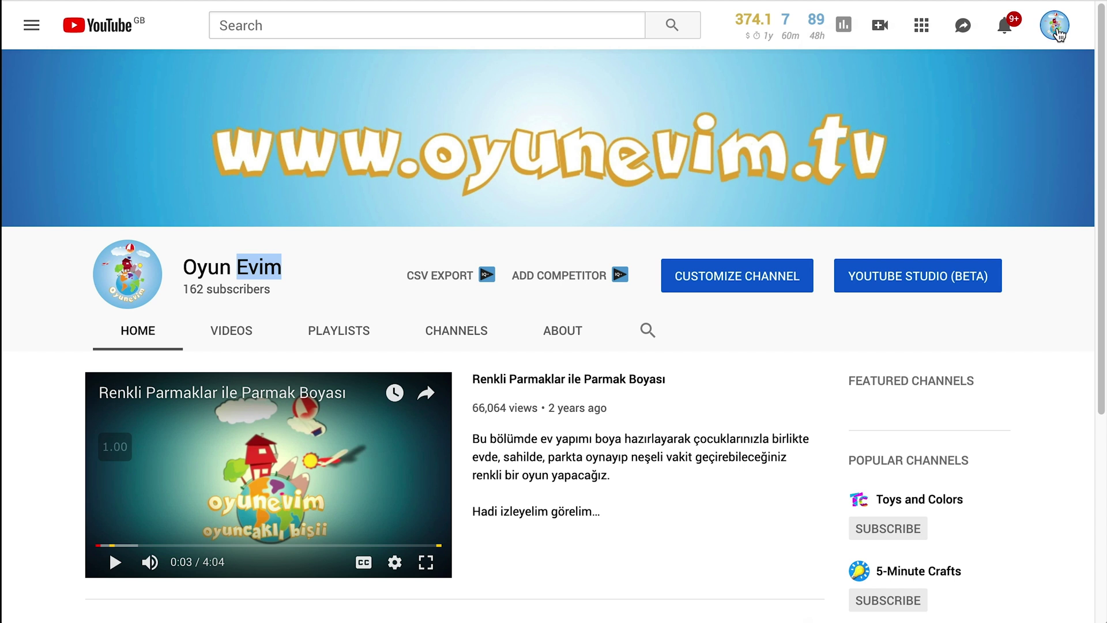
# Open YouTube Studio in a new tab, switch to Creator Studio Classic, and go to Status and features
pyautogui.click(1055, 26)
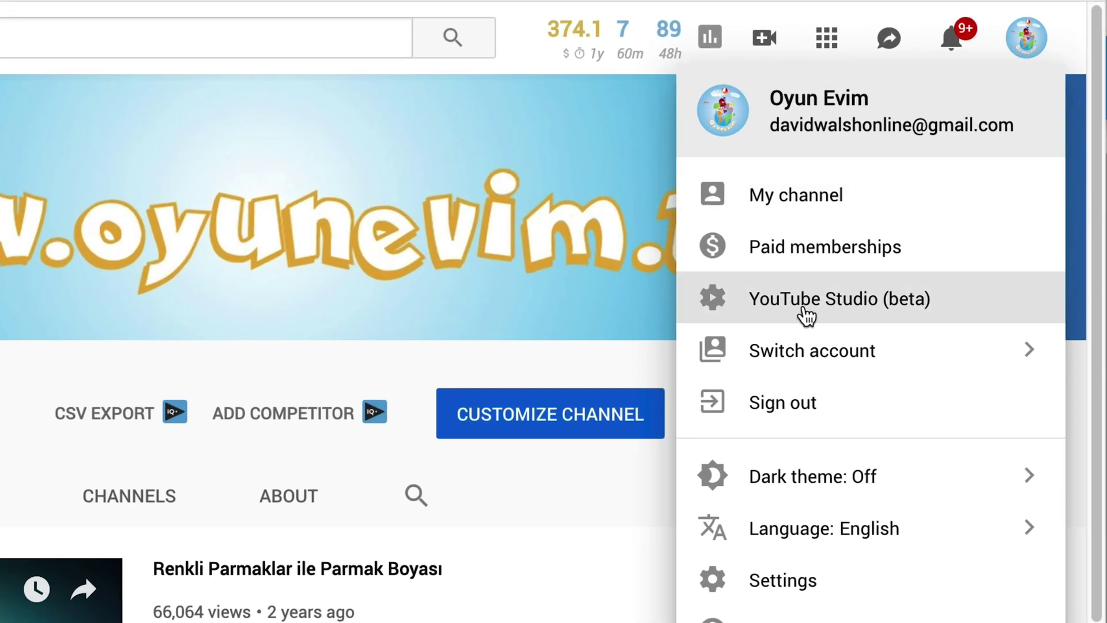
pyautogui.rightClick(796, 308)
pyautogui.click(915, 309)
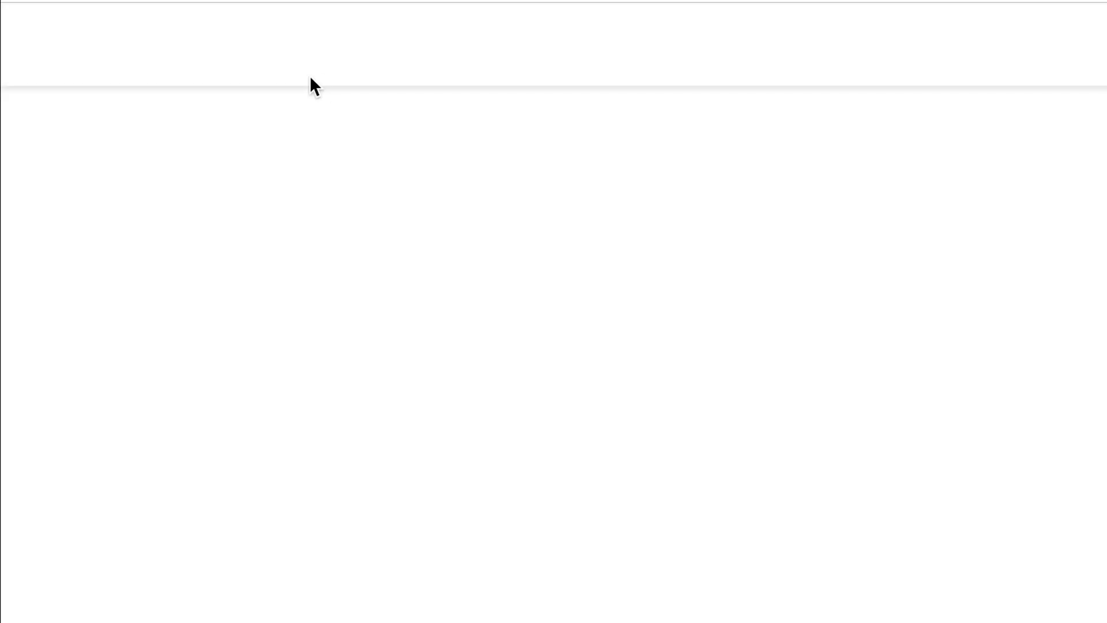
pyautogui.scroll(-2, 200, 427)
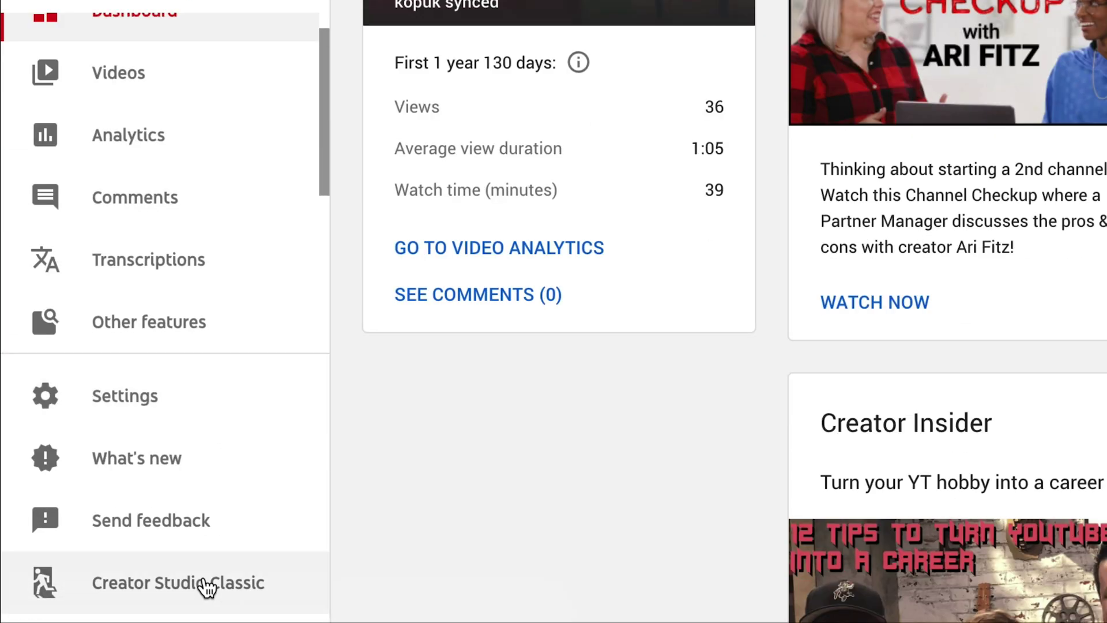
pyautogui.click(216, 594)
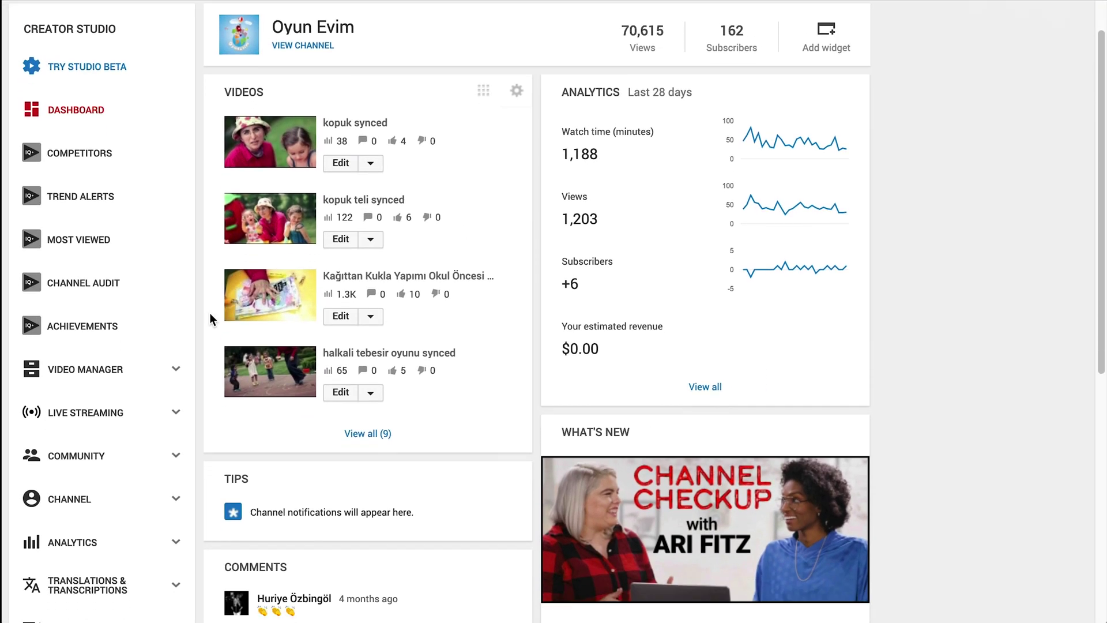
pyautogui.scroll(-3, 106, 334)
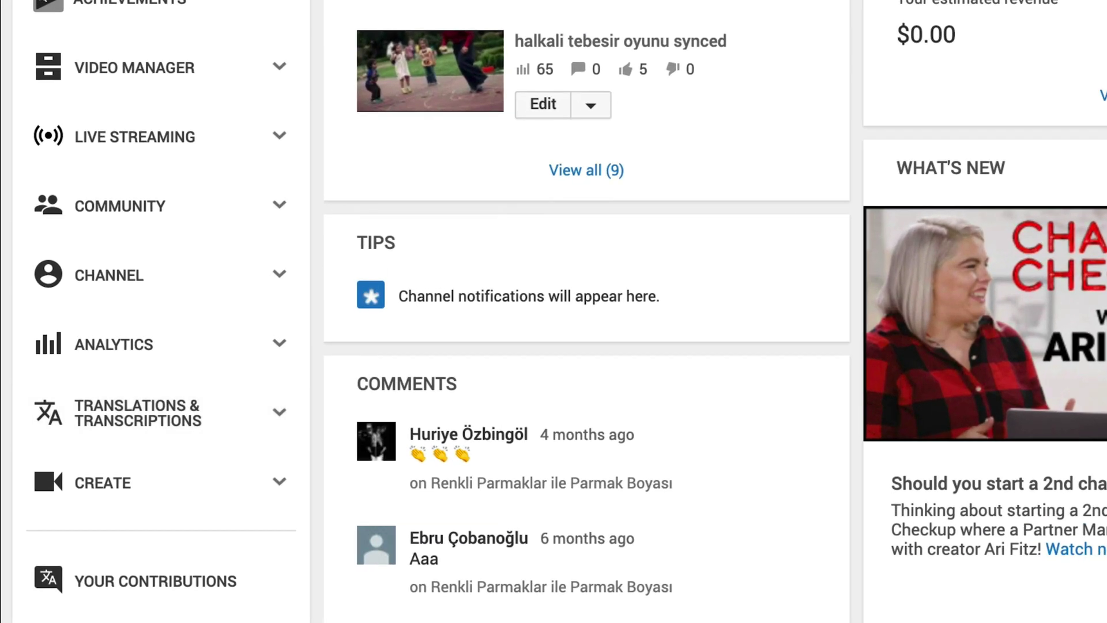
pyautogui.click(131, 290)
pyautogui.scroll(-5, 431, 267)
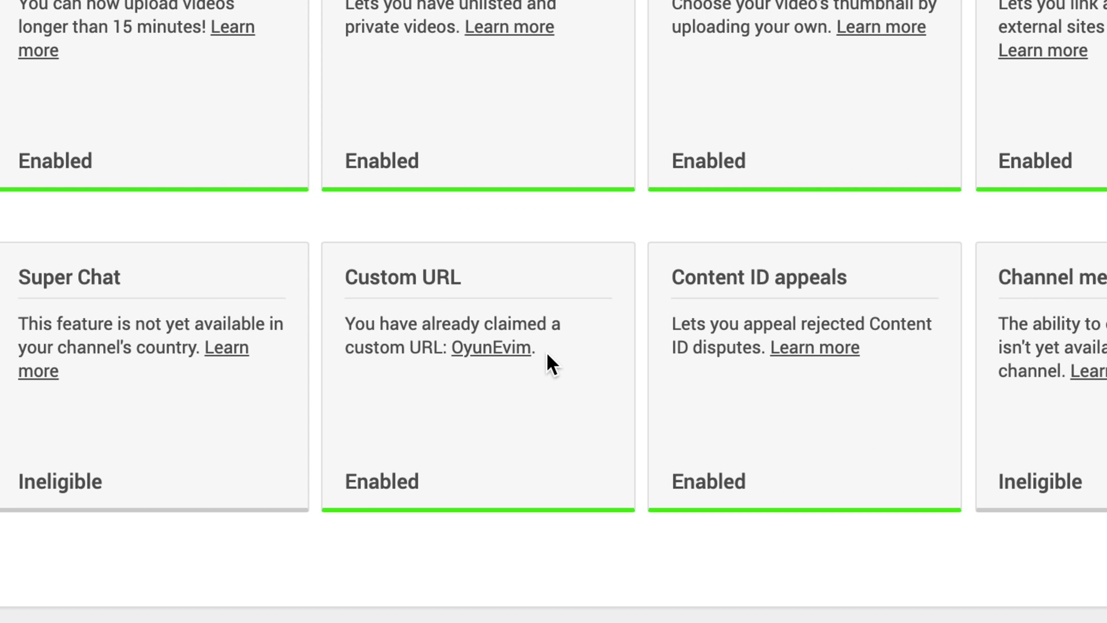
# Highlight the already claimed custom URL OyunEvim and its Enabled status
pyautogui.moveTo(552, 349); pyautogui.dragTo(441, 346)
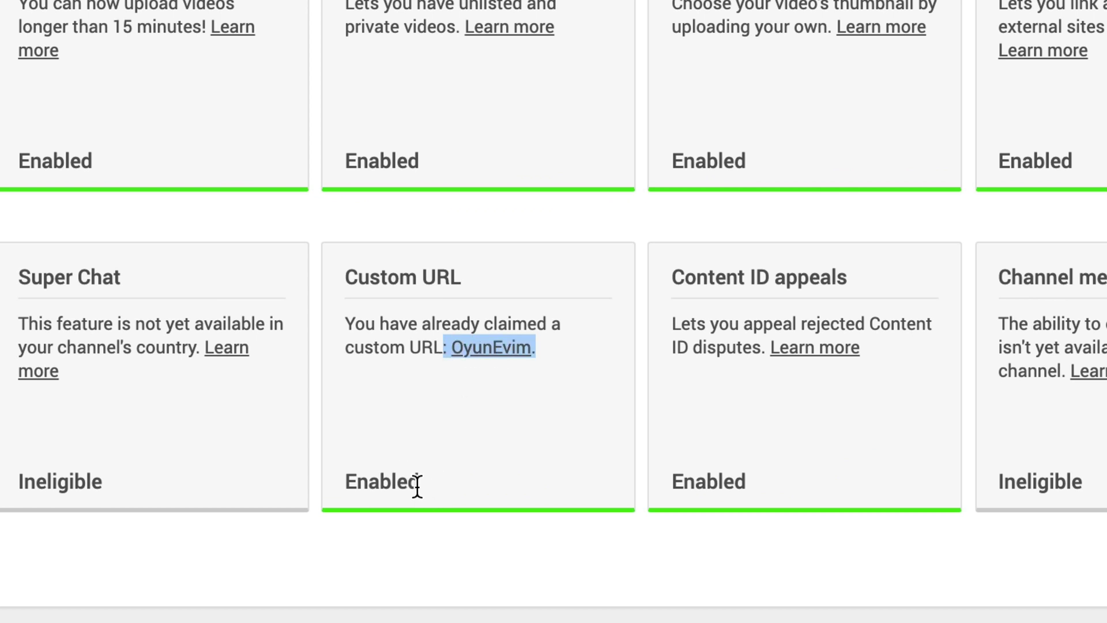
pyautogui.click(460, 476)
pyautogui.moveTo(347, 474); pyautogui.dragTo(512, 476)
pyautogui.click(512, 475)
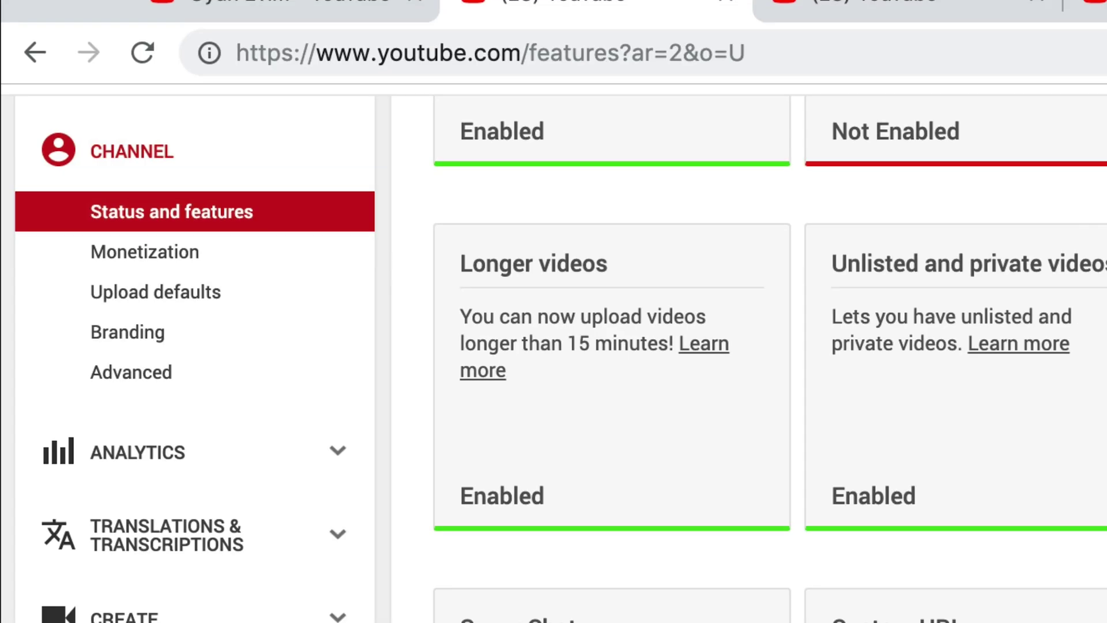
pyautogui.scroll(10, 836, 201)
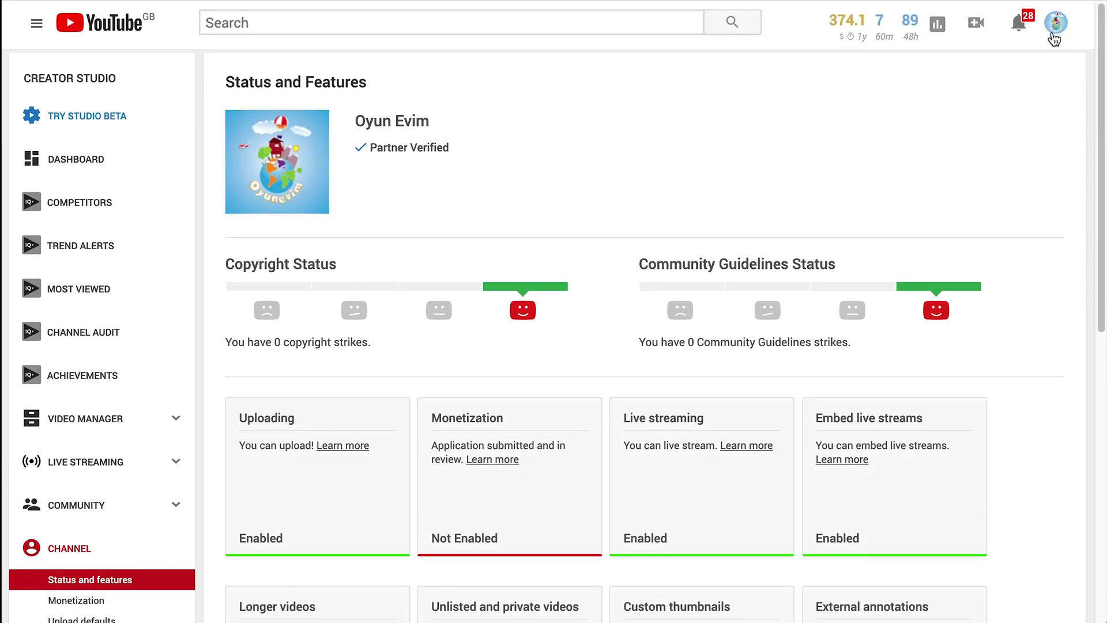
# Open YouTube account settings from the avatar menu and scroll to the Oyun Evim channel section
pyautogui.click(1050, 45)
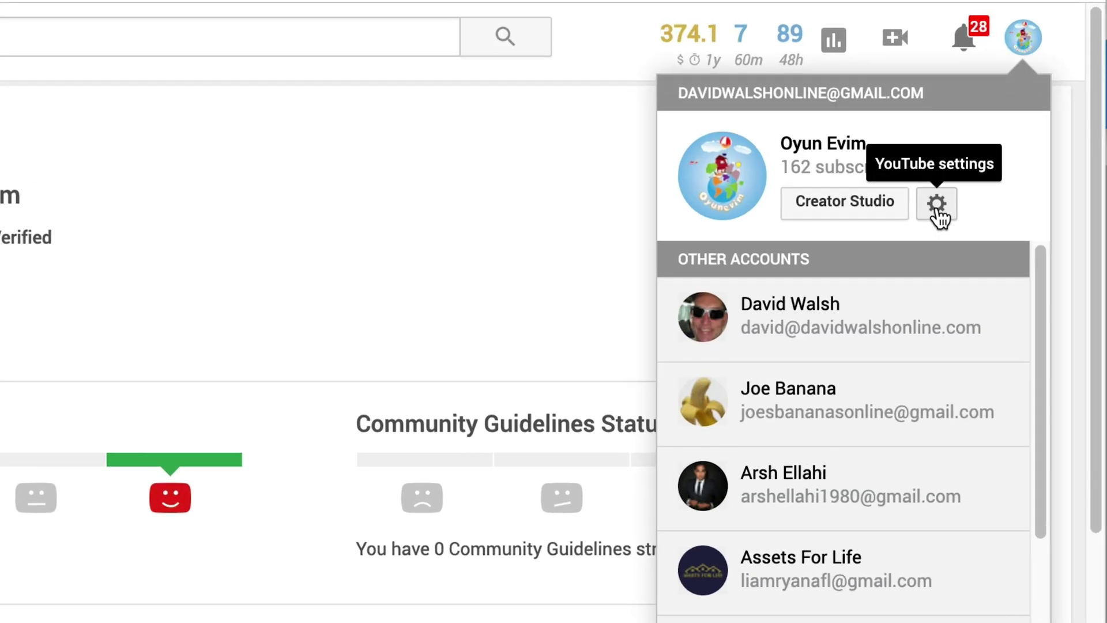
pyautogui.click(936, 208)
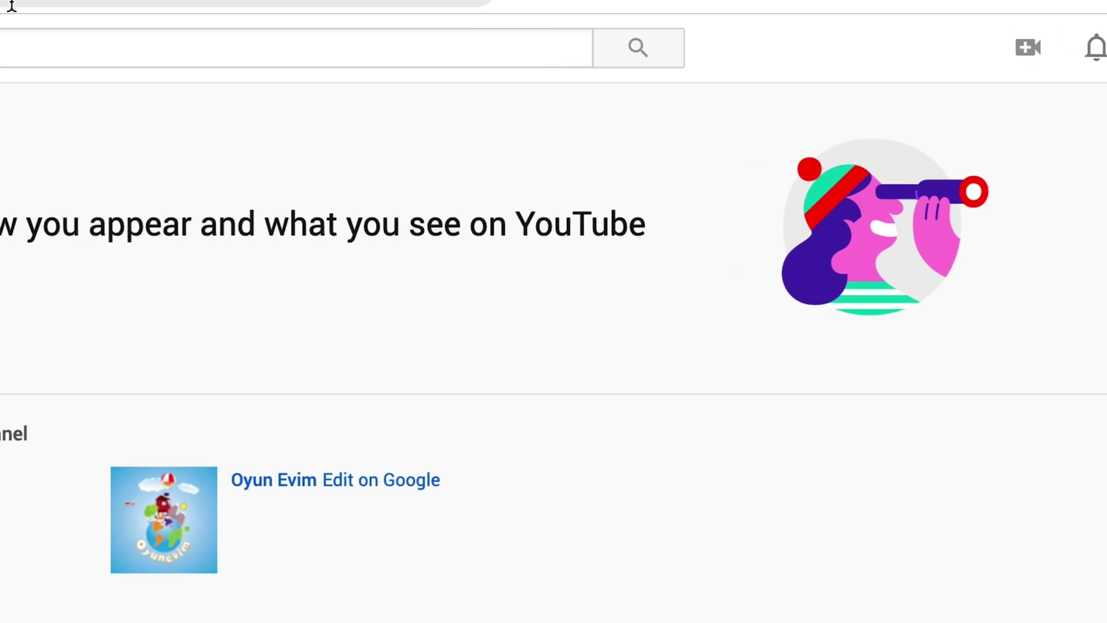
pyautogui.click(603, 40)
pyautogui.click(584, 38)
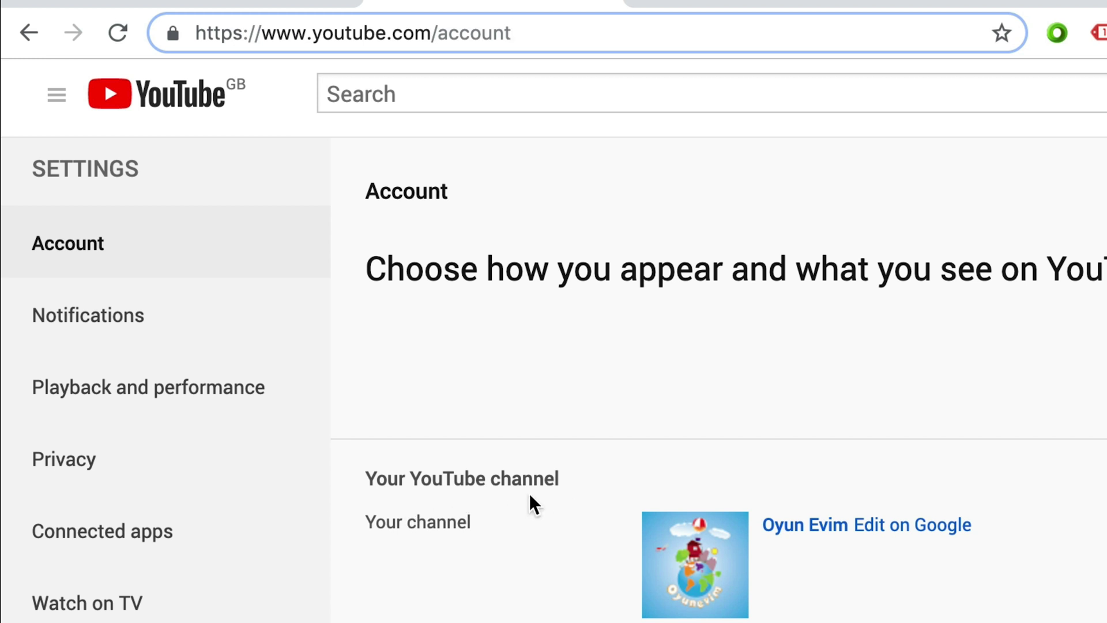
pyautogui.scroll(-4, 517, 422)
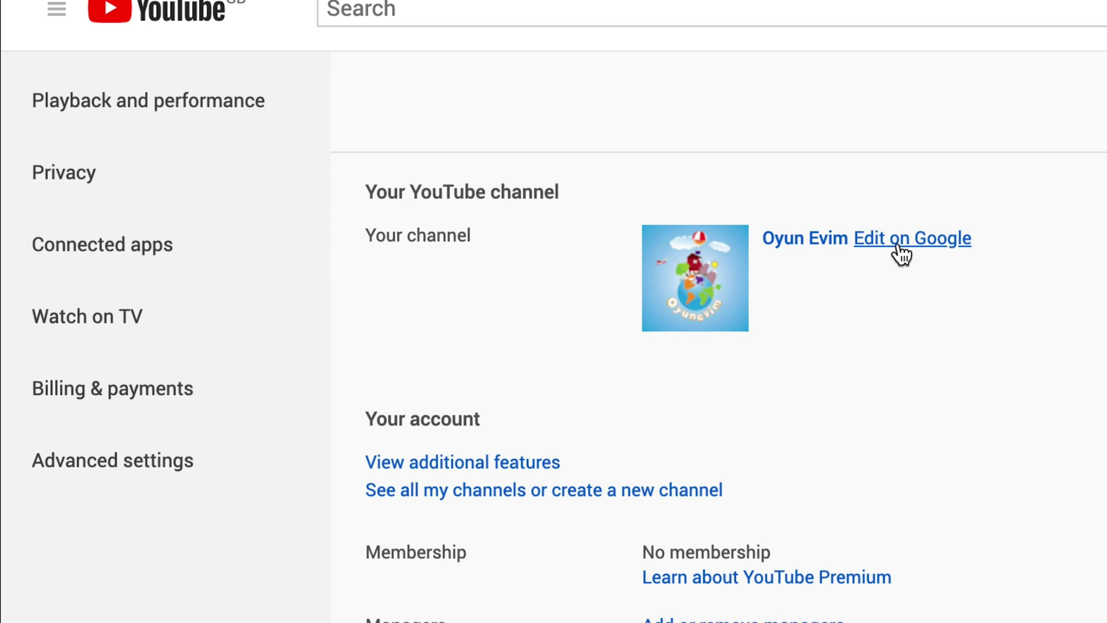
# Open the channel's Google About me profile and highlight the youtube.com/c/OyunEvim custom URL
pyautogui.click(901, 251)
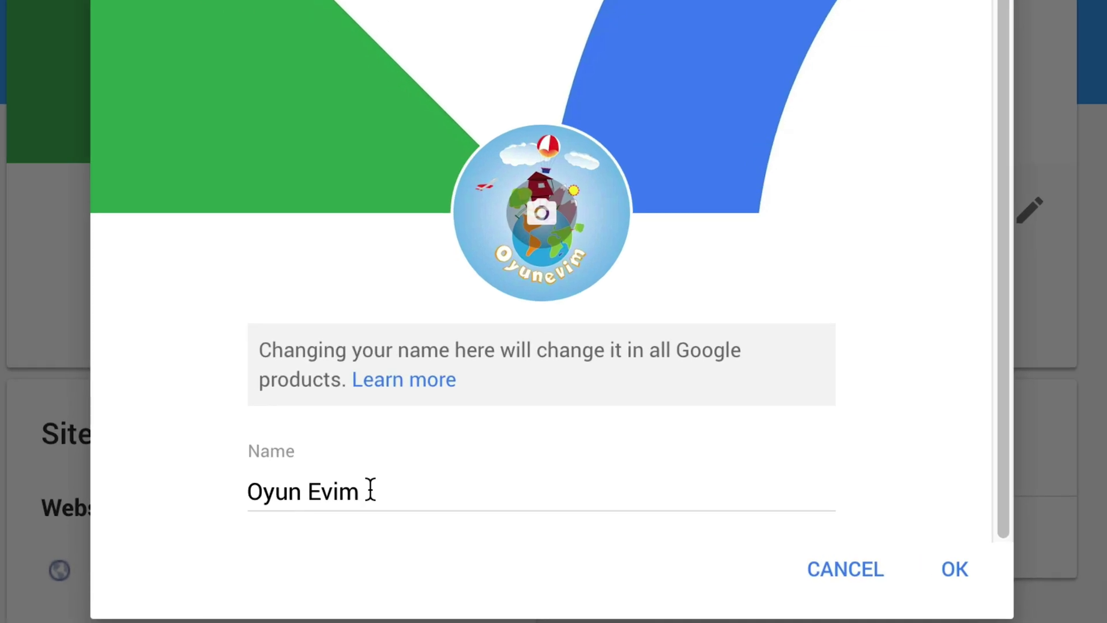
pyautogui.click(440, 509)
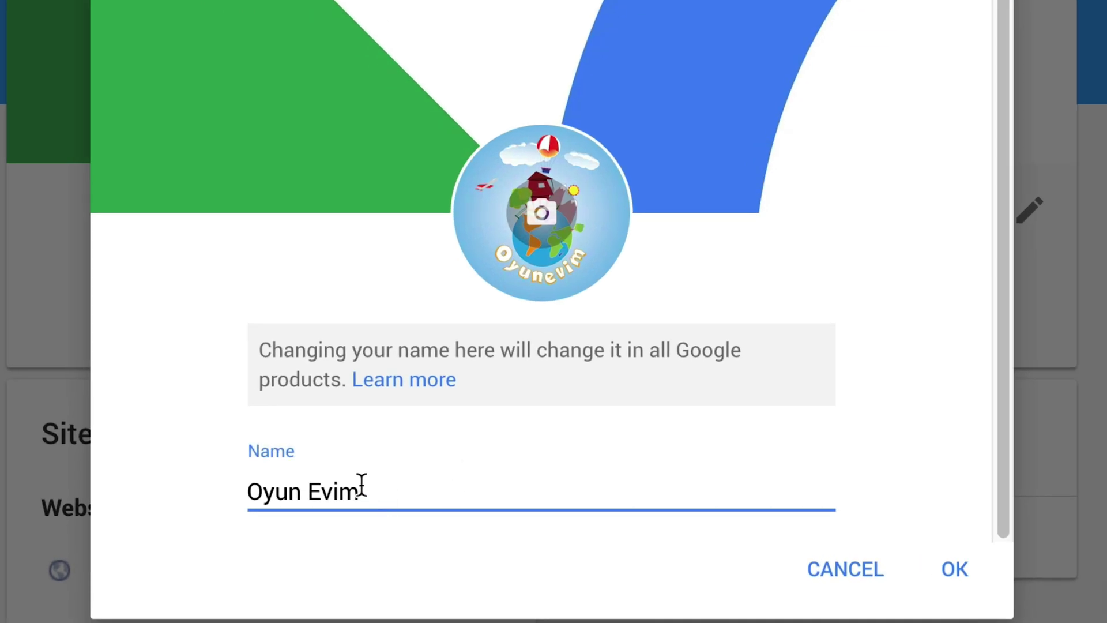
pyautogui.click(850, 573)
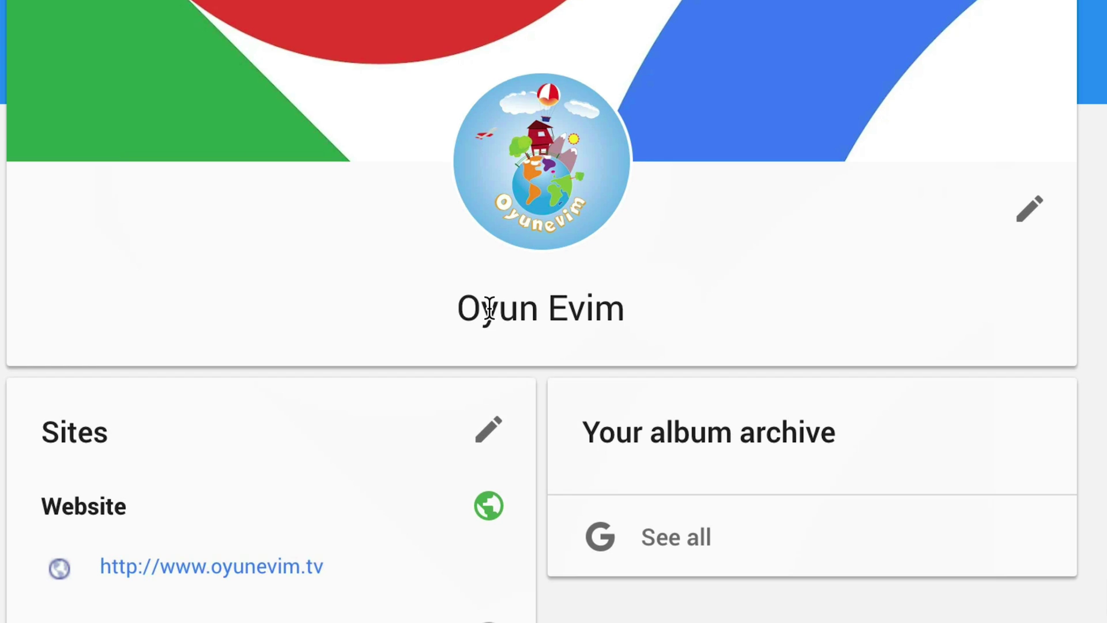
pyautogui.scroll(-3, 398, 303)
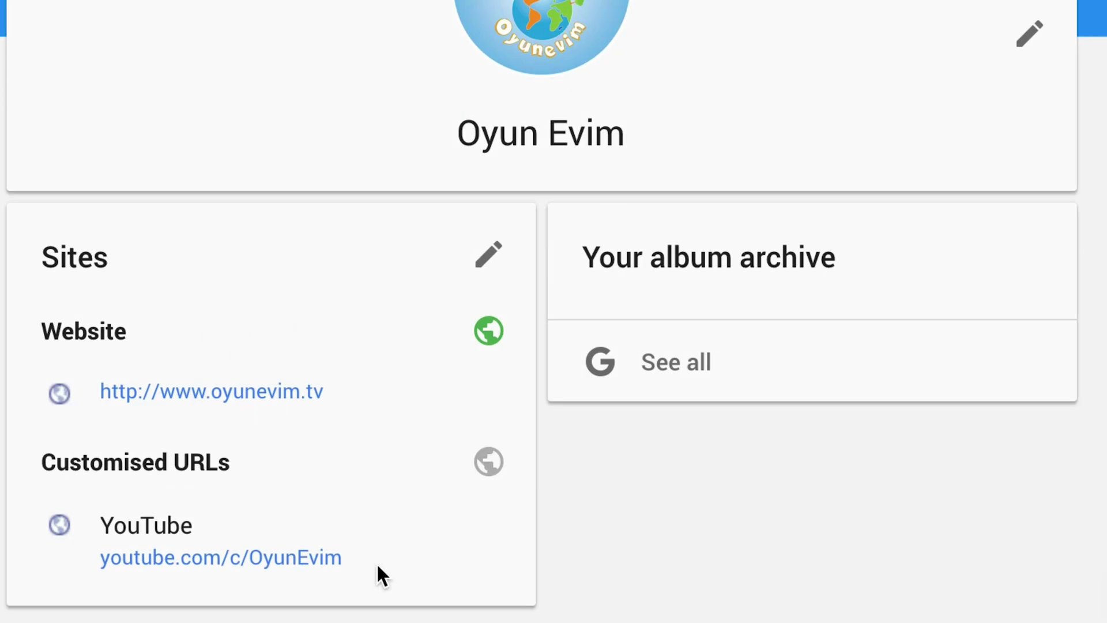
pyautogui.moveTo(393, 561); pyautogui.dragTo(76, 544)
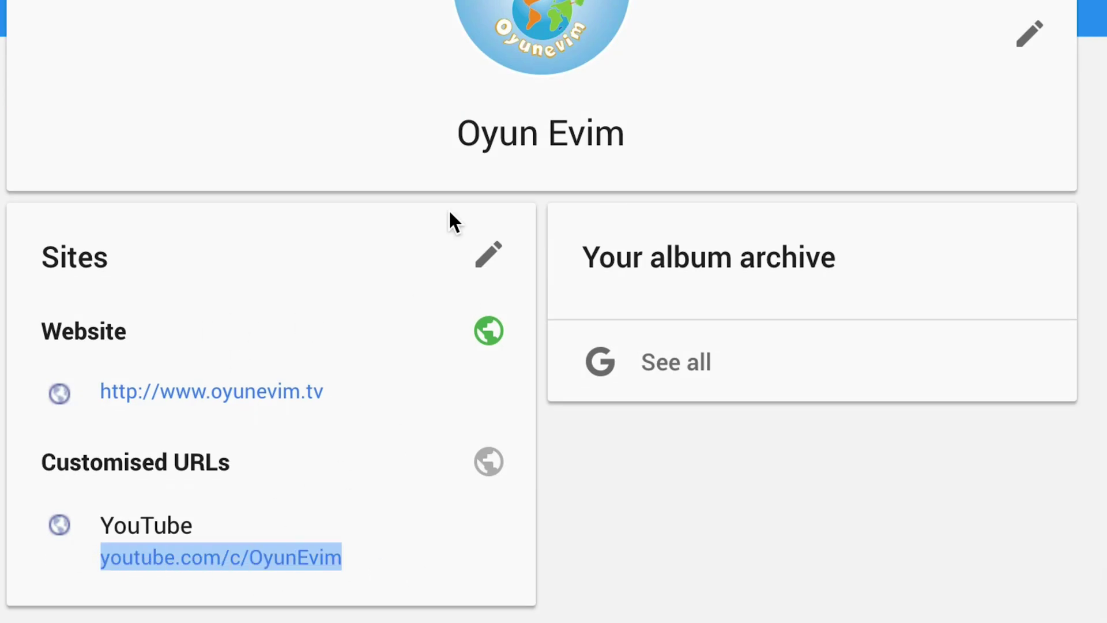
# Change the profile name from Oyun Evim to Evim Oyun and save it
pyautogui.click(1026, 39)
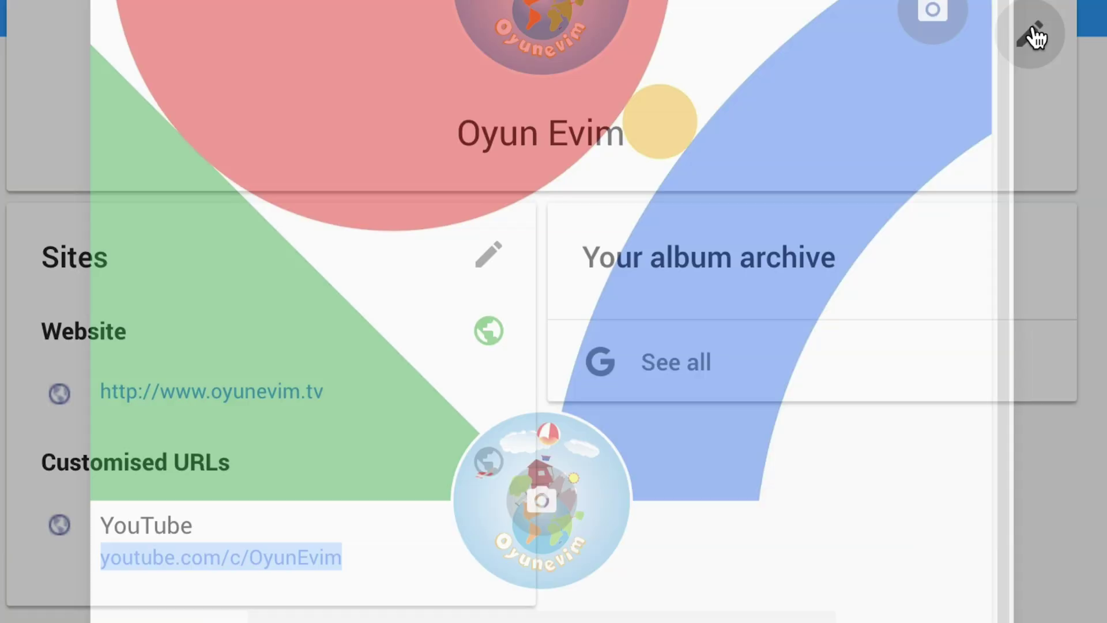
pyautogui.moveTo(361, 497); pyautogui.dragTo(312, 494)
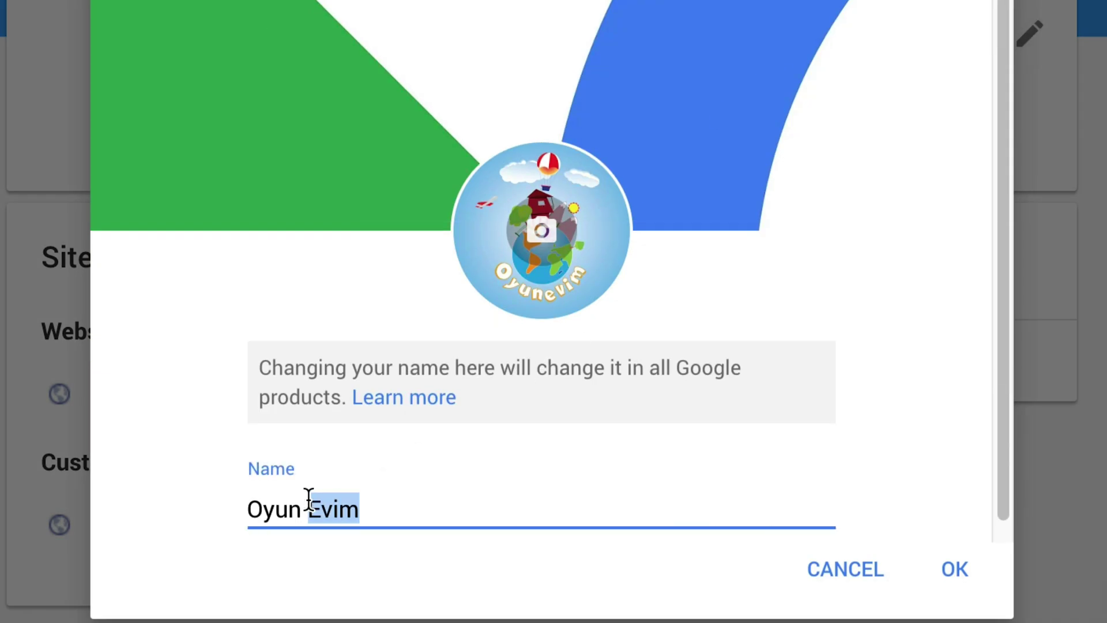
pyautogui.press('BackSpace')
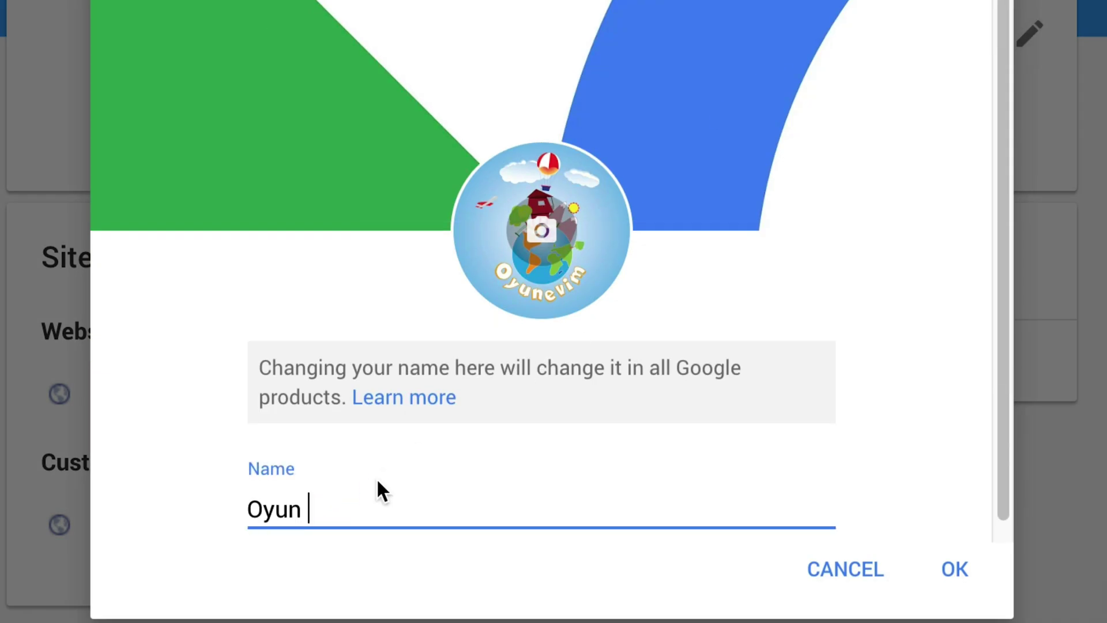
pyautogui.press('Left')
pyautogui.press('Left')
pyautogui.press('Home')
pyautogui.write('Evim')
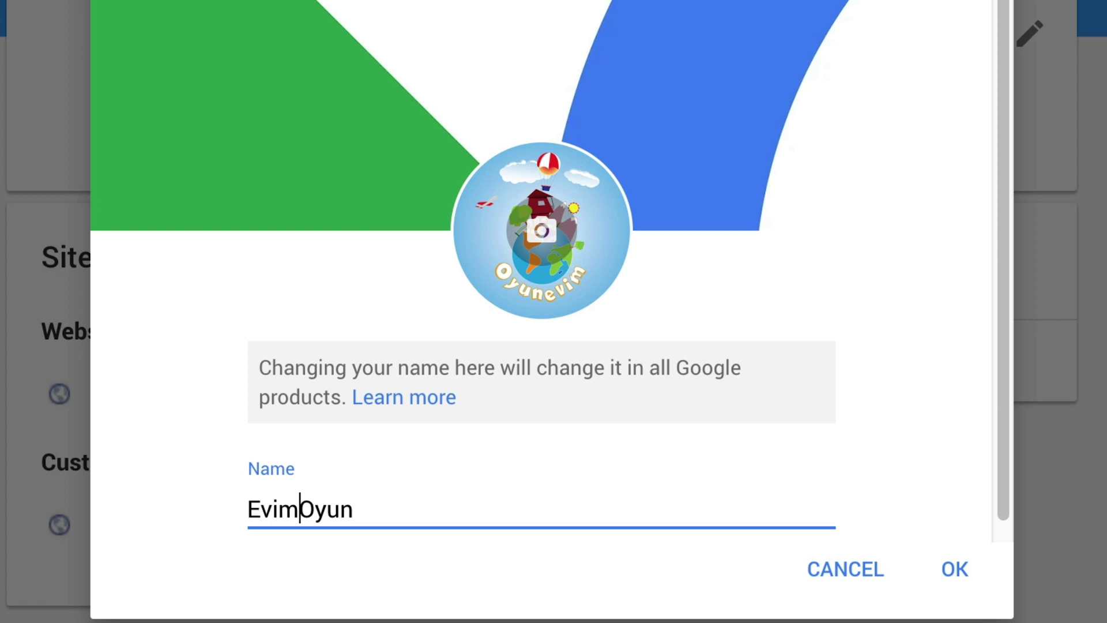
pyautogui.click(959, 572)
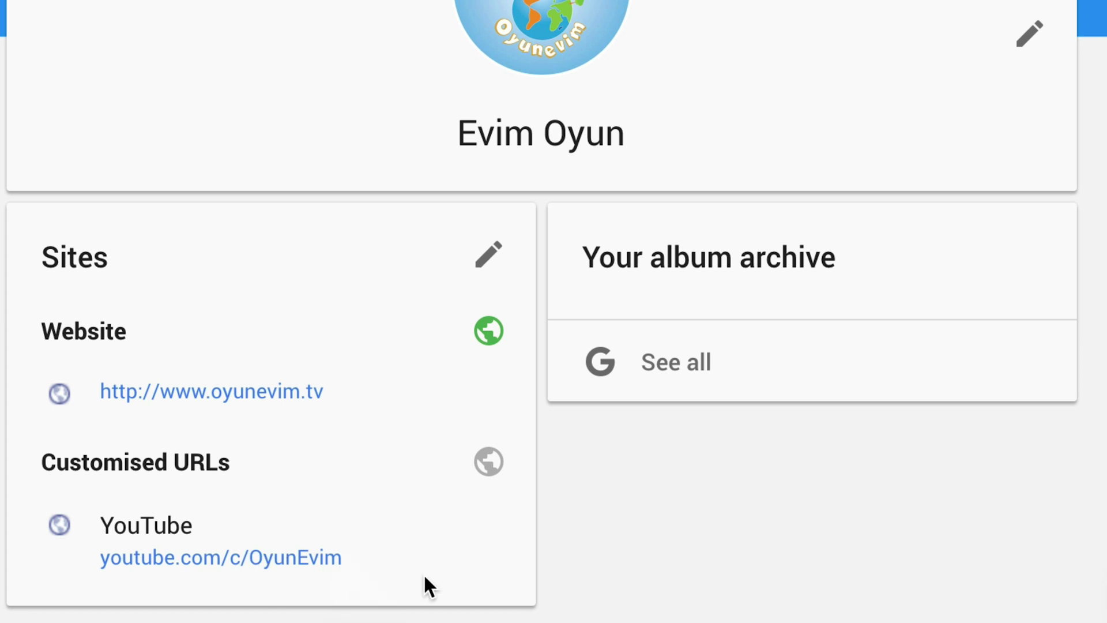
# Remove the youtube.com/c/OyunEvim custom URL from the profile's Sites and save
pyautogui.click(487, 256)
pyautogui.scroll(-8, 489, 349)
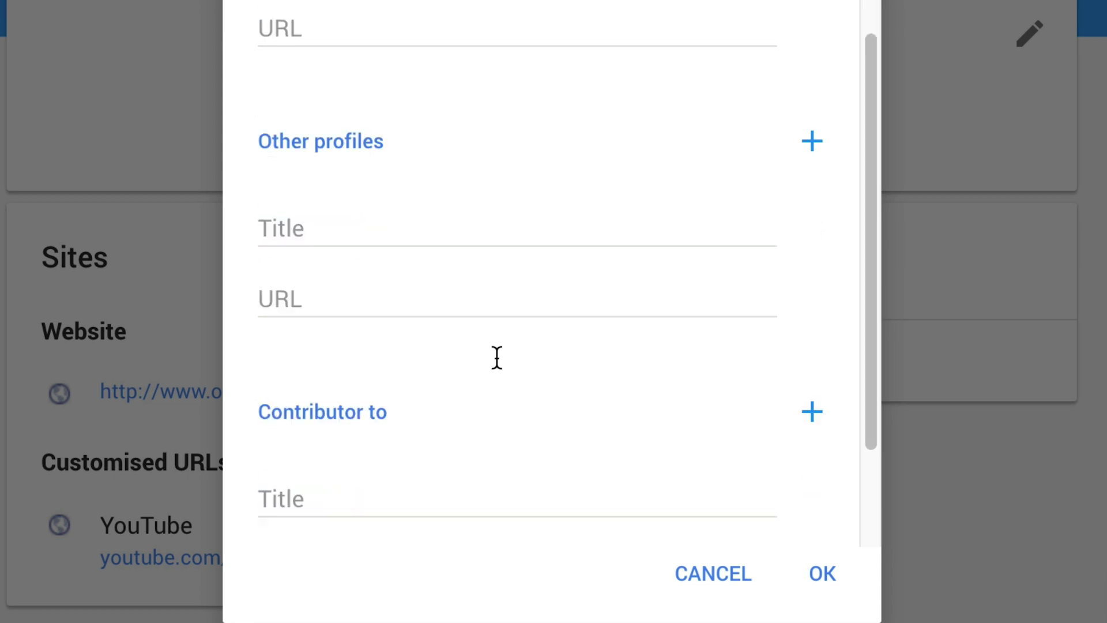
pyautogui.scroll(8, 497, 366)
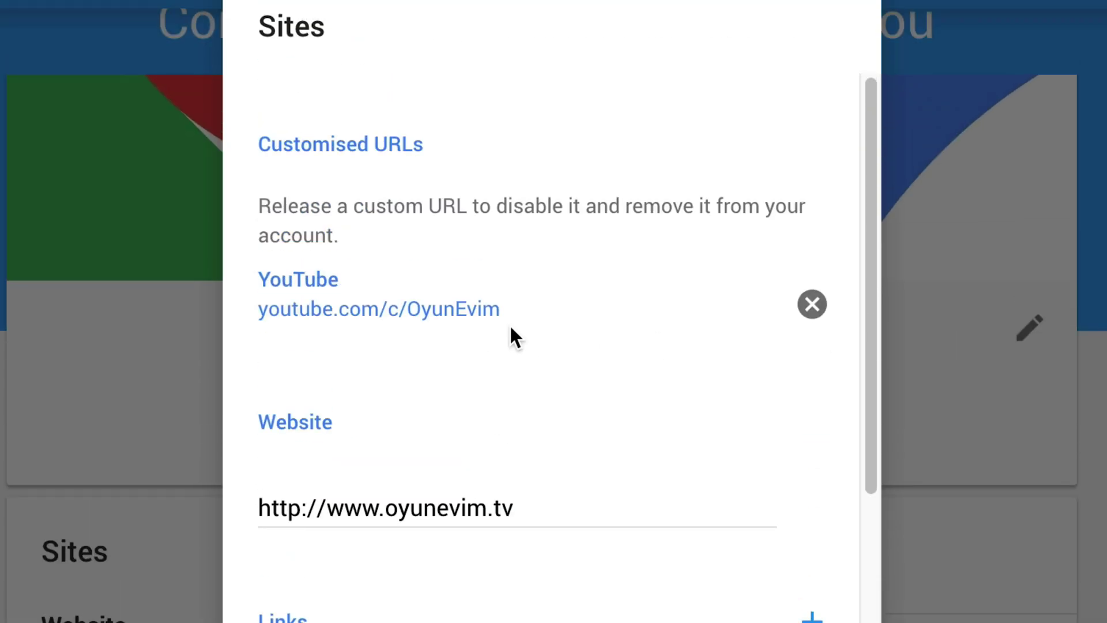
pyautogui.click(813, 305)
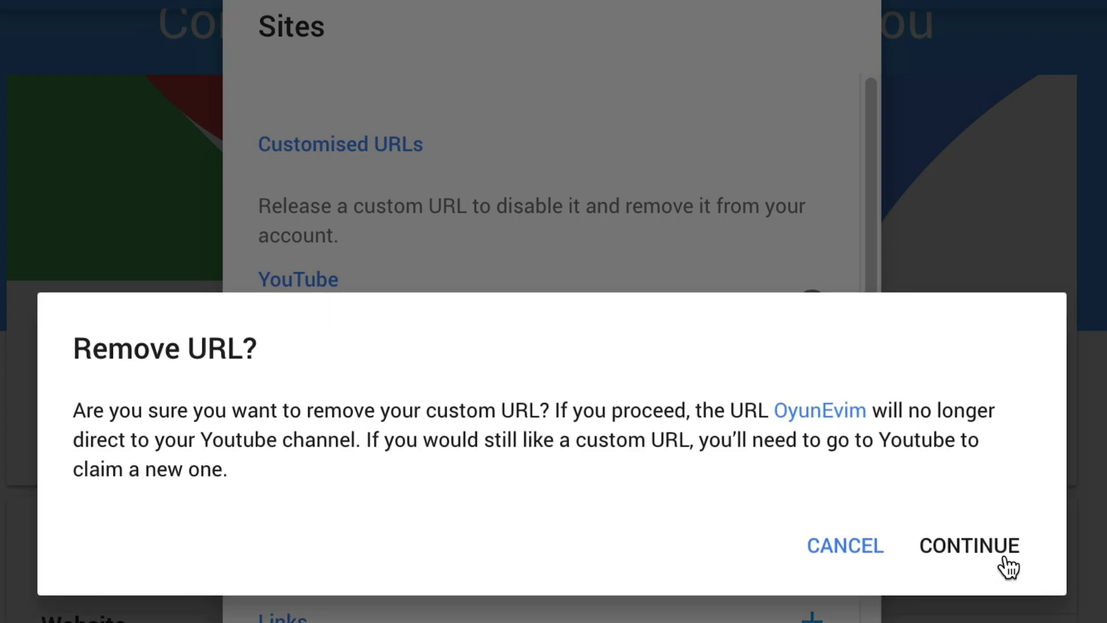
pyautogui.click(975, 548)
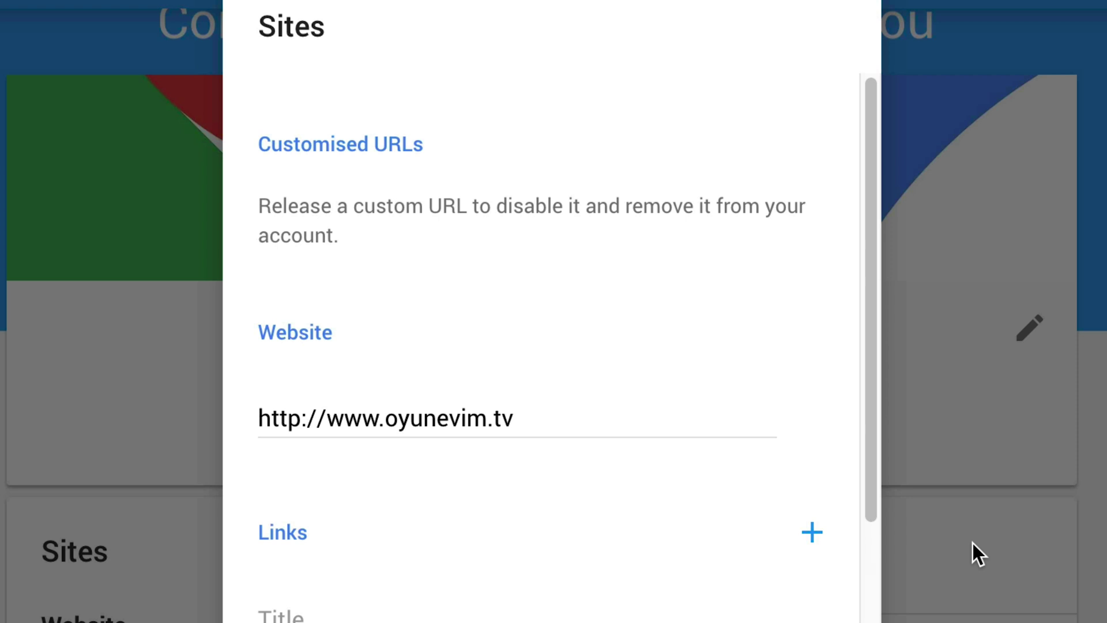
pyautogui.scroll(-5, 807, 501)
pyautogui.click(827, 520)
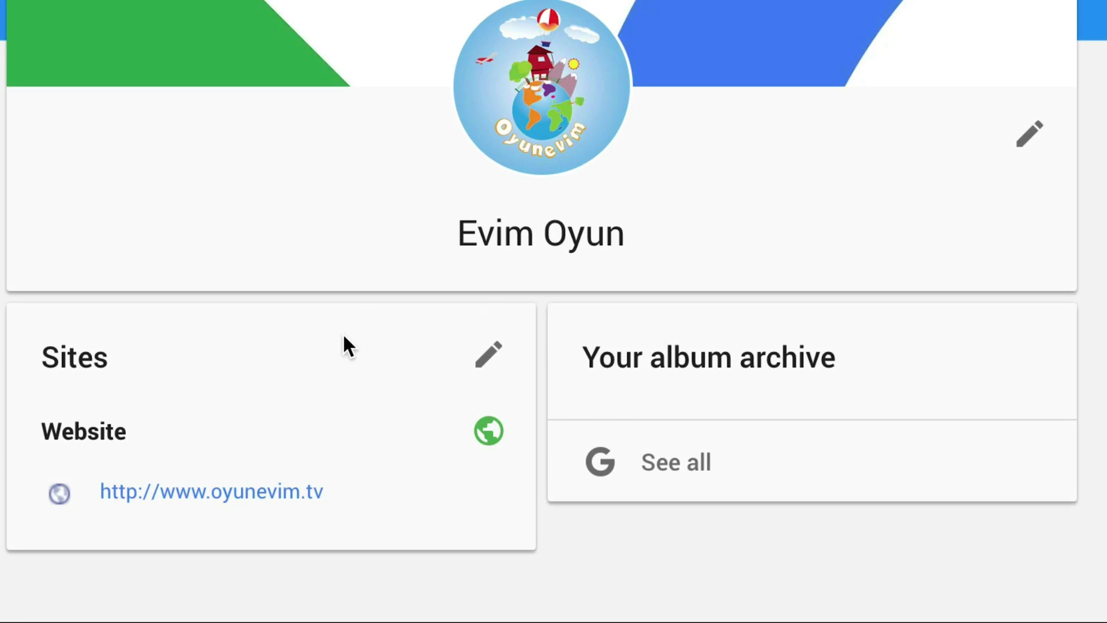
# Reopen the Sites editor to confirm the old URL is gone, closing without changes
pyautogui.click(488, 354)
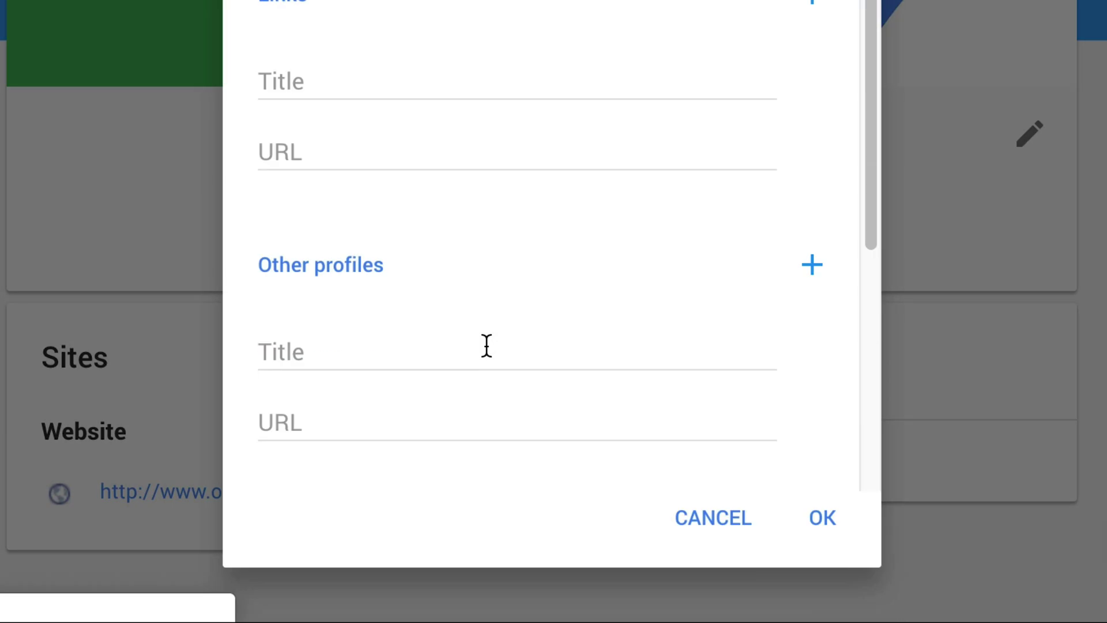
pyautogui.scroll(-6, 526, 40)
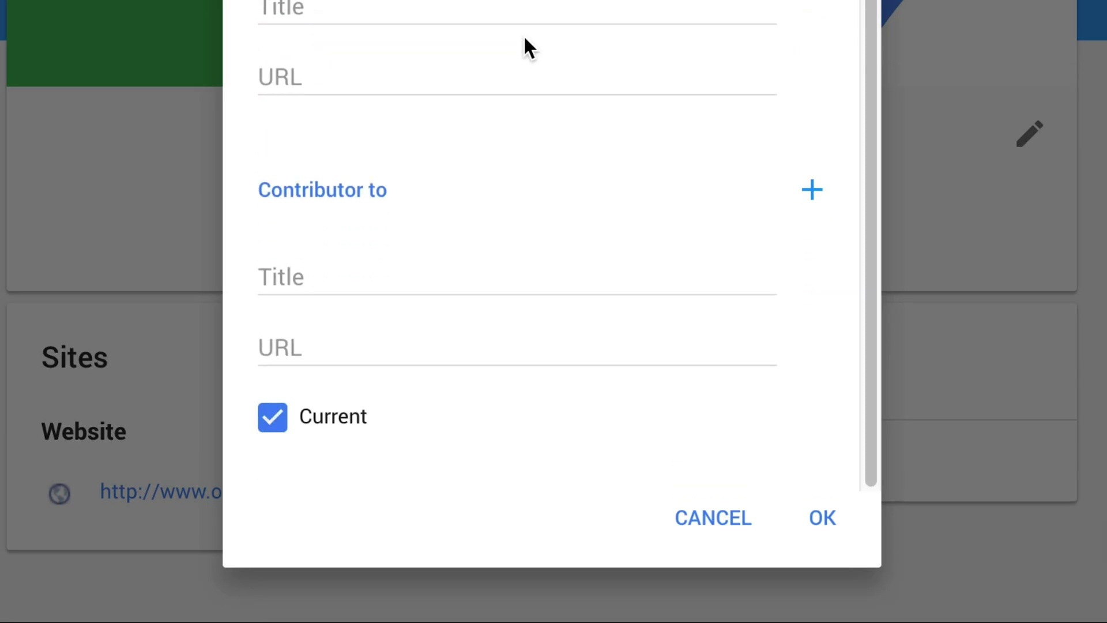
pyautogui.click(715, 519)
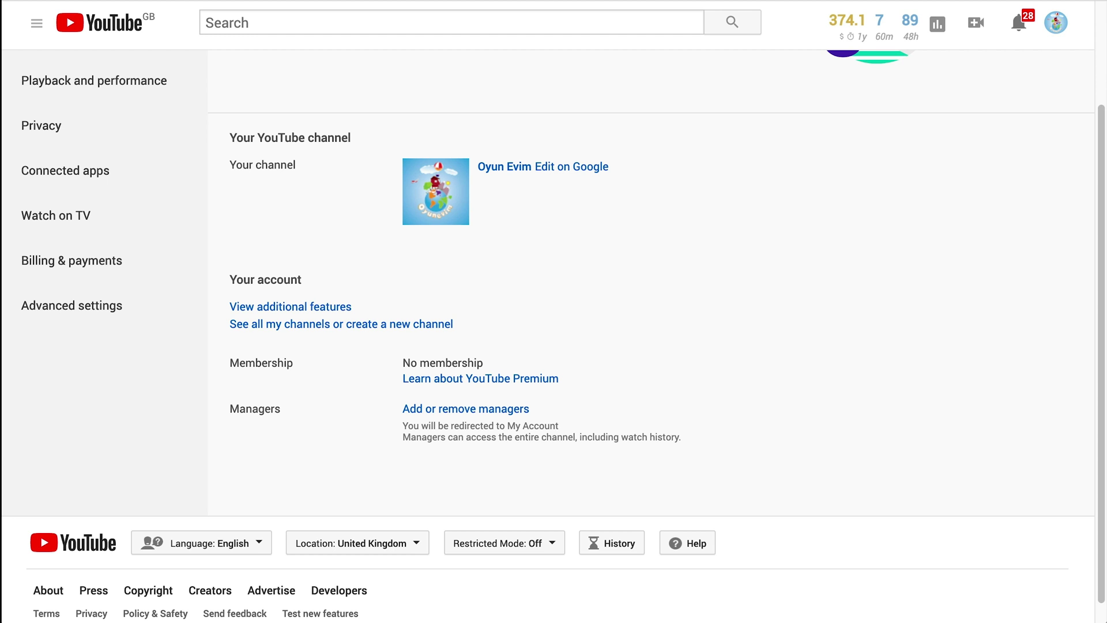
# In Advanced settings, preview the EvimOyun custom URL options, then cancel without claiming
pyautogui.click(571, 167)
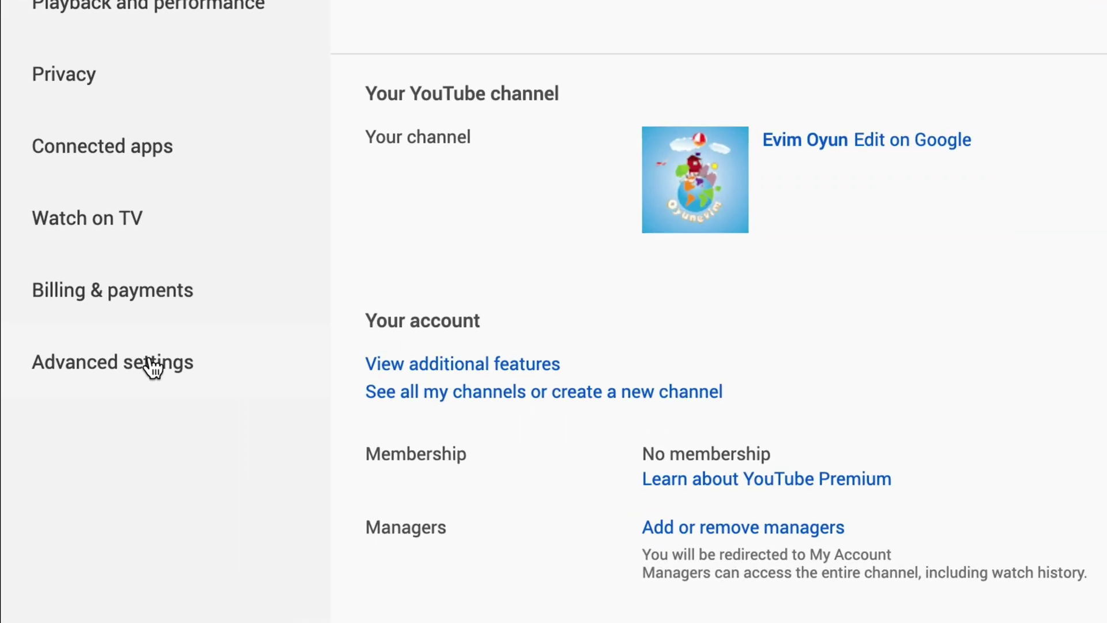
pyautogui.click(151, 363)
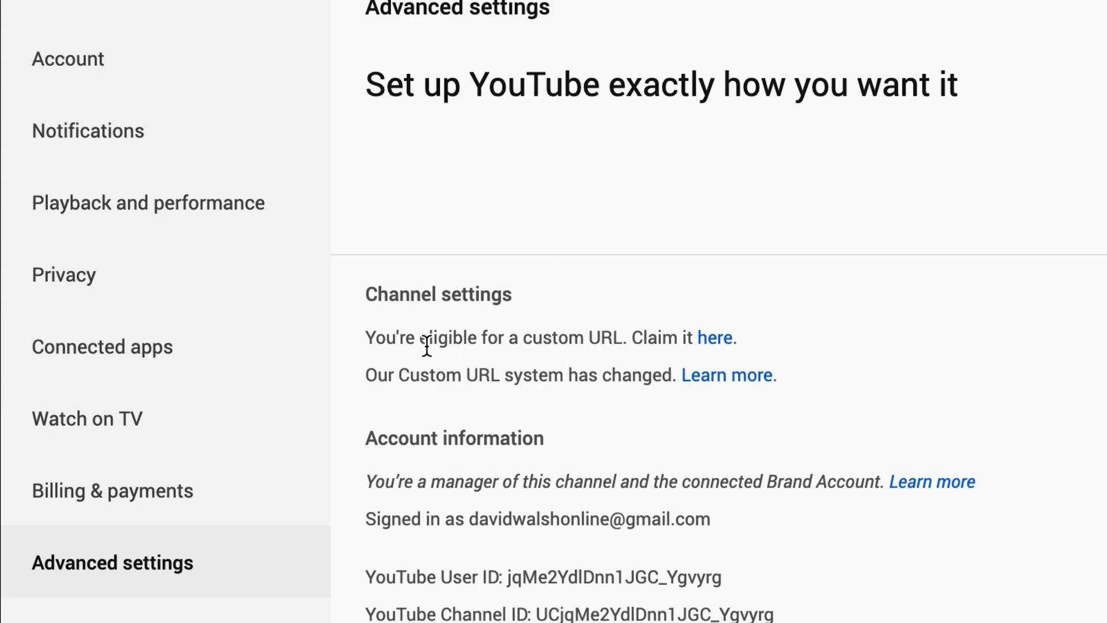
pyautogui.click(717, 339)
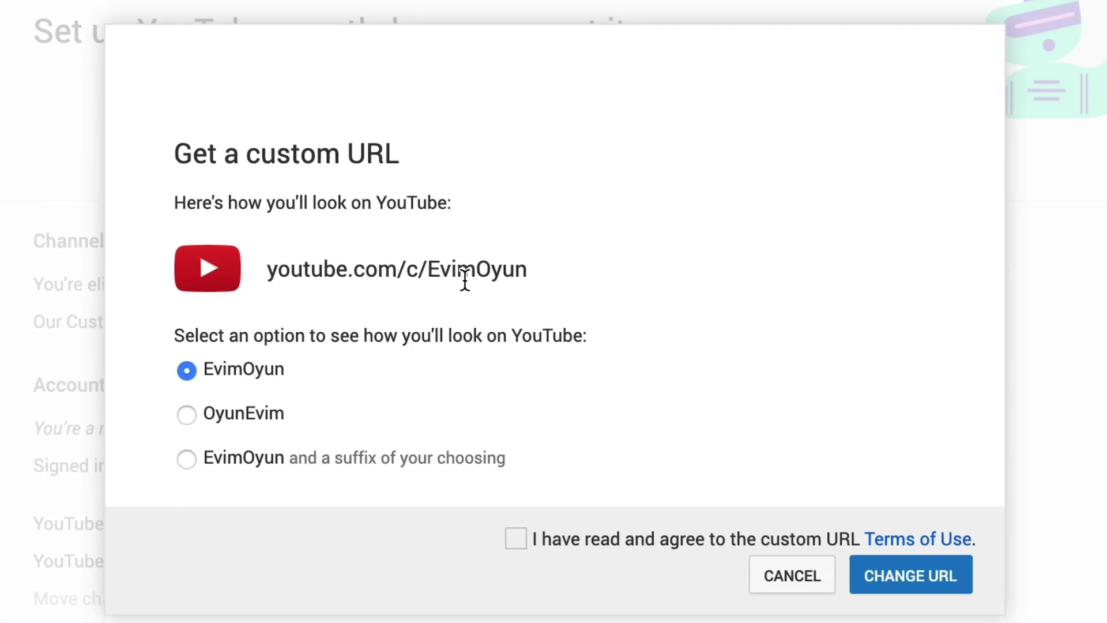
pyautogui.moveTo(440, 269); pyautogui.dragTo(515, 268)
pyautogui.moveTo(431, 268); pyautogui.dragTo(525, 268)
pyautogui.click(489, 266)
pyautogui.click(185, 458)
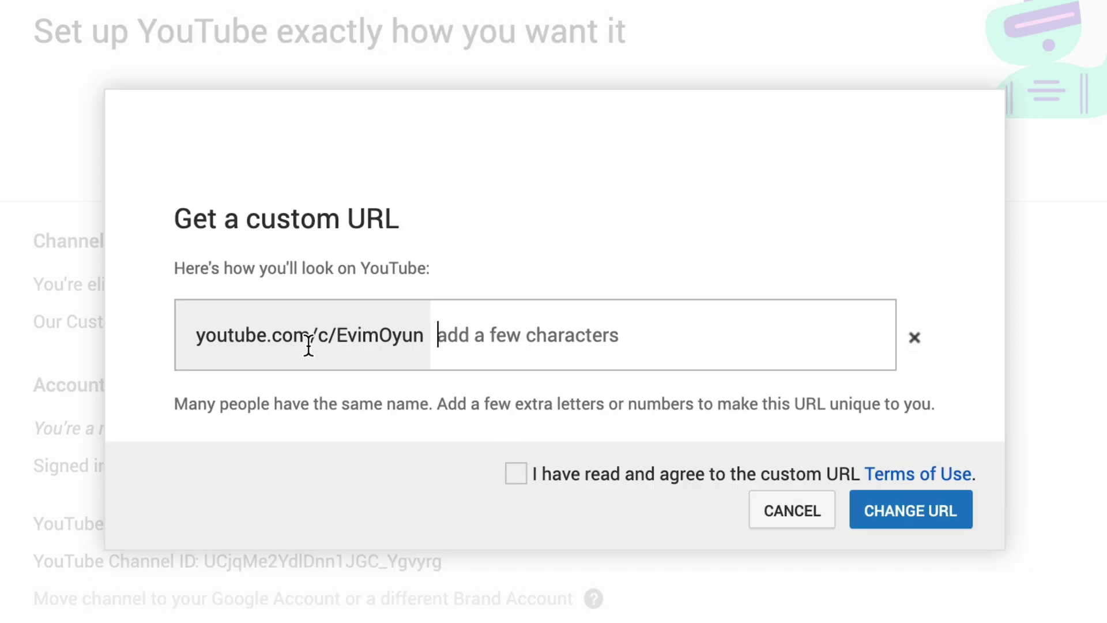
pyautogui.click(796, 516)
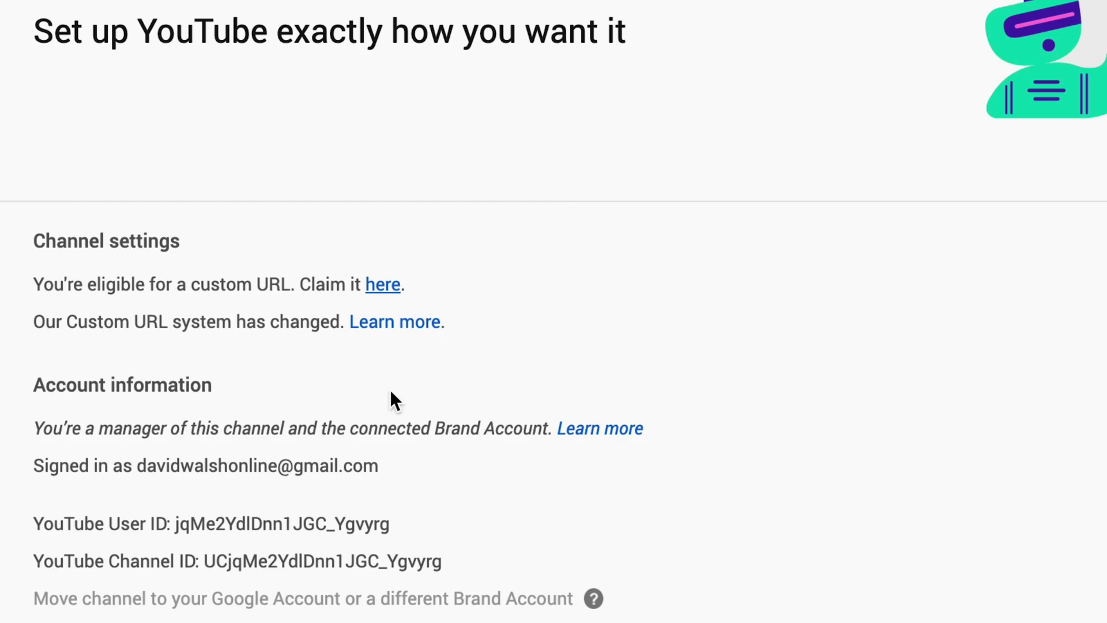
# Agree to the terms and claim youtube.com/c/EvimOyun as the new custom URL
pyautogui.click(375, 285)
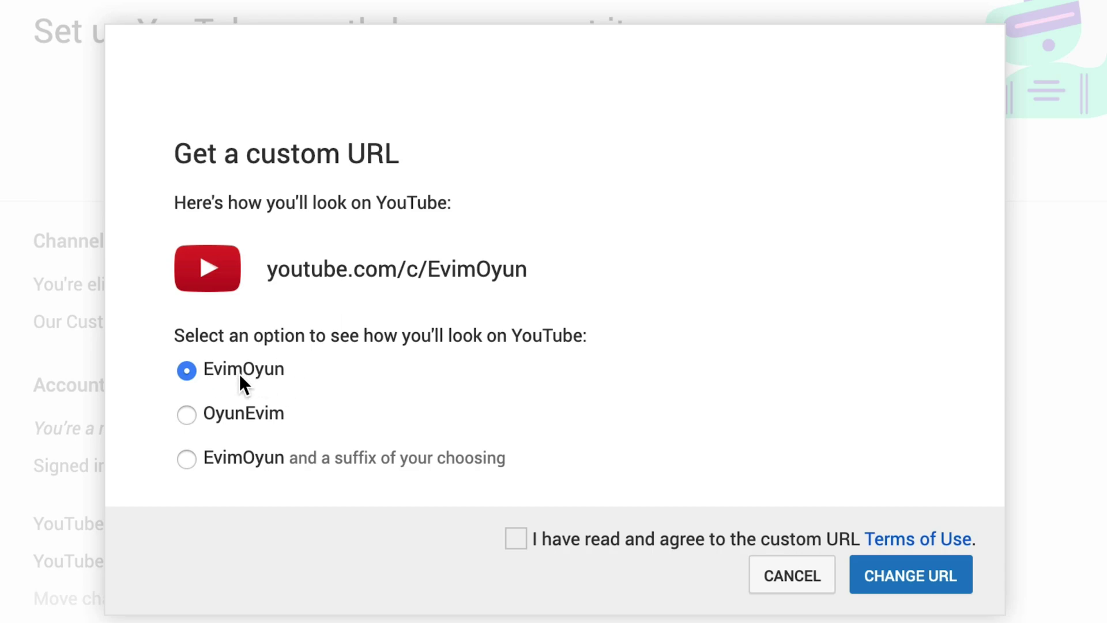
pyautogui.click(514, 538)
pyautogui.click(913, 579)
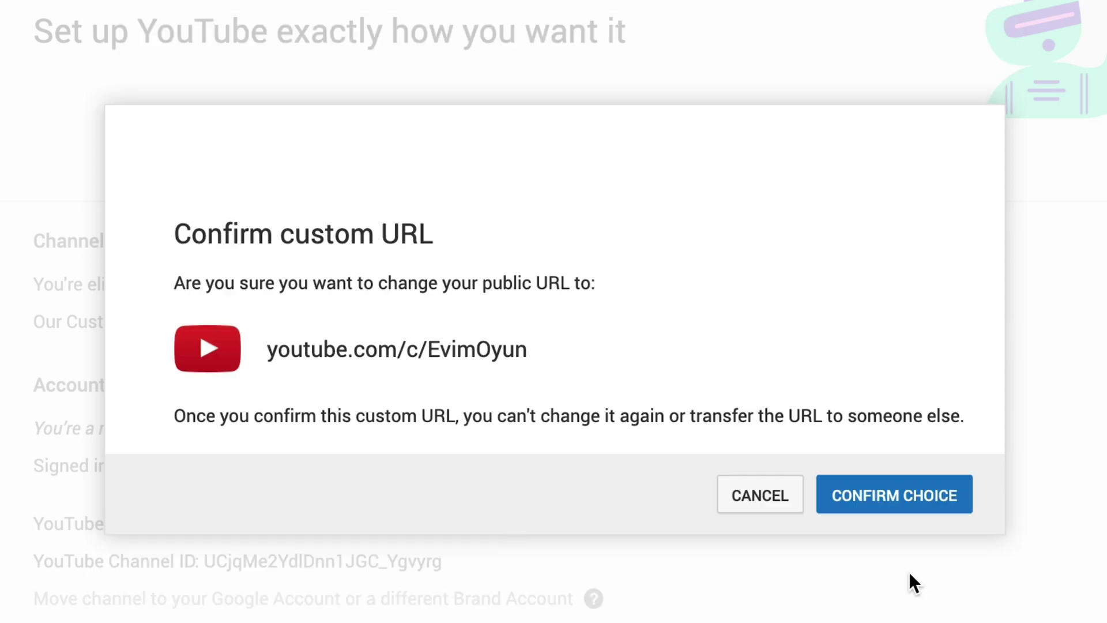
pyautogui.click(884, 500)
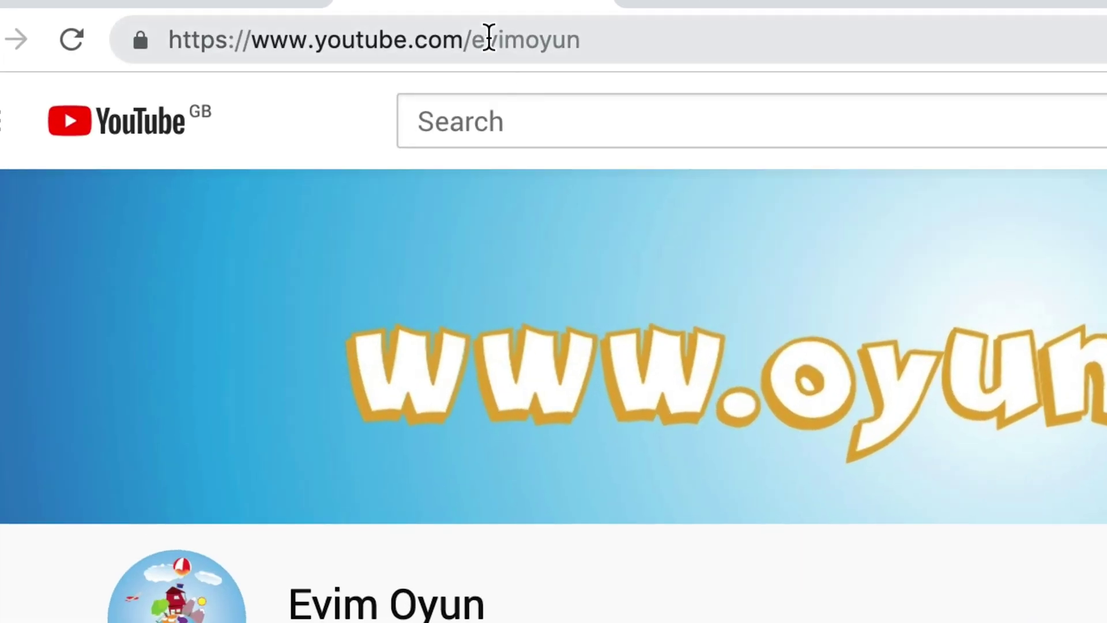
# Visit youtube.com/c/EvimOyun to verify it opens the Evim Oyun channel page
pyautogui.click(473, 41)
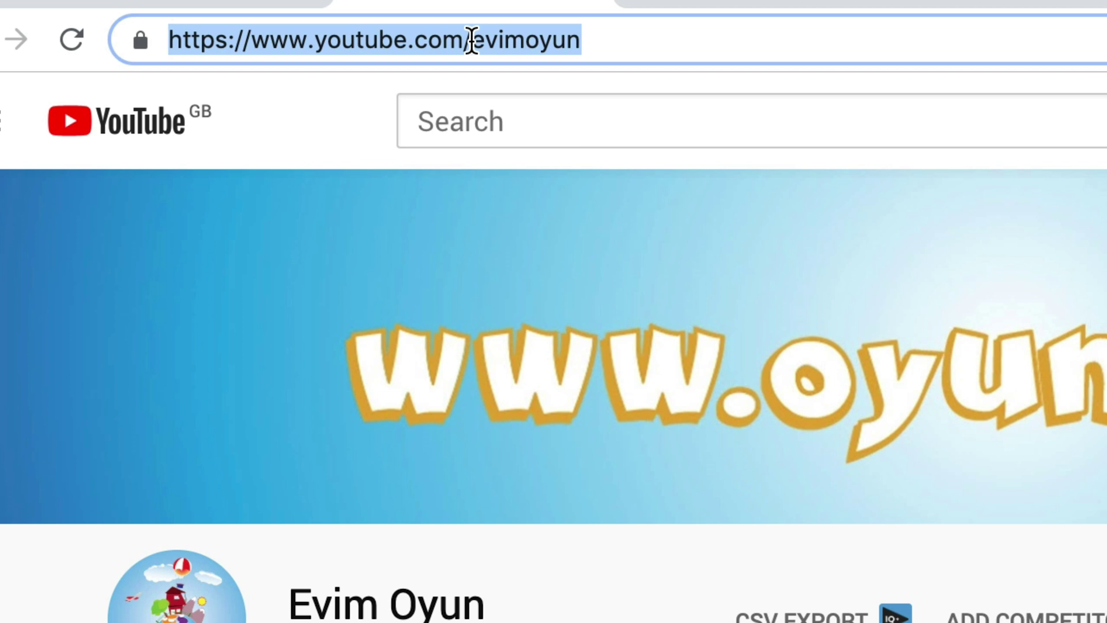
pyautogui.click(473, 41)
pyautogui.write('c/')
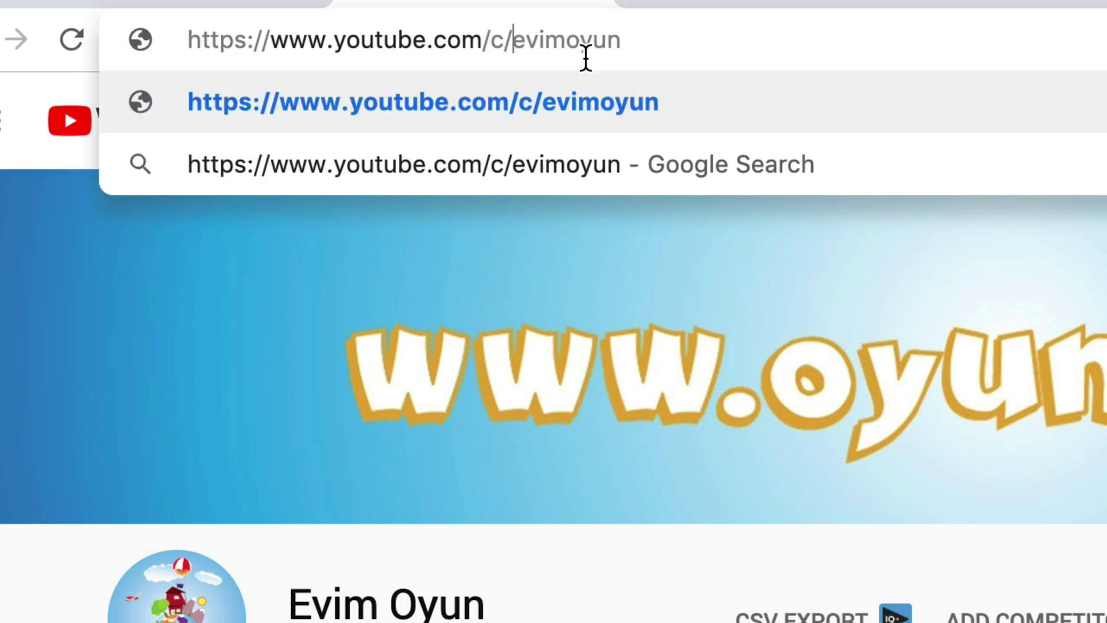
pyautogui.press('Return')
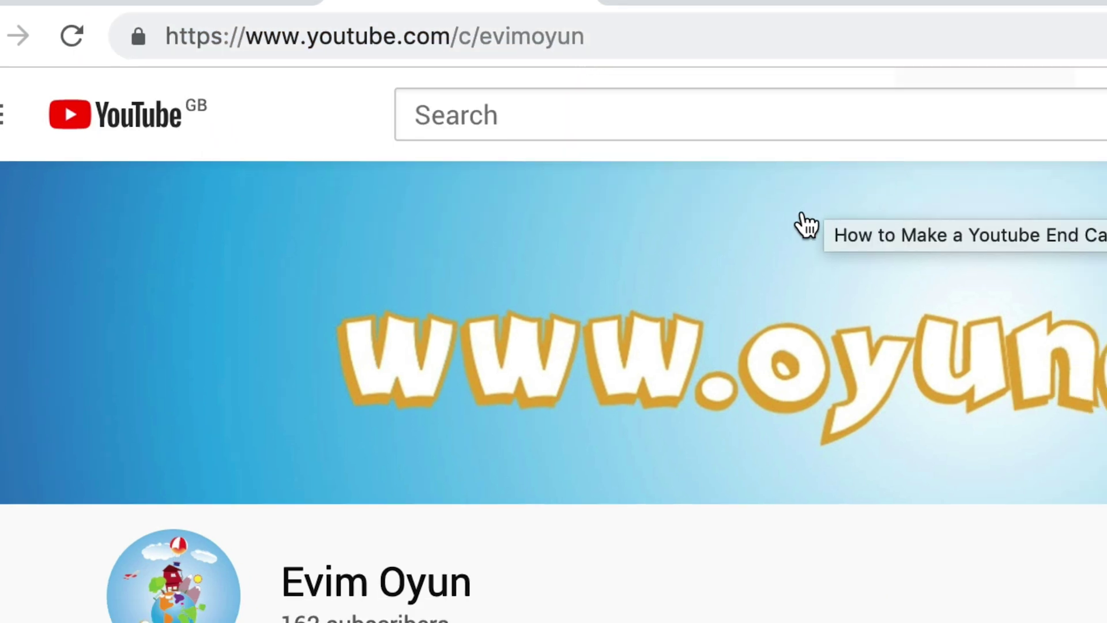